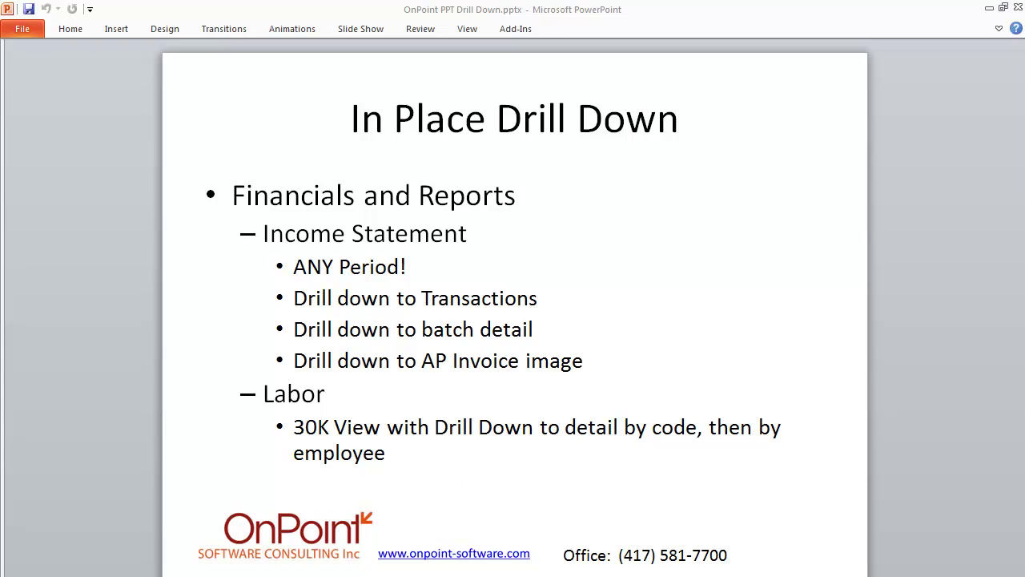
# - Show the desktop and launch the Drill Down Financial income statement shortcut
pyautogui.rightClick(507, 576)
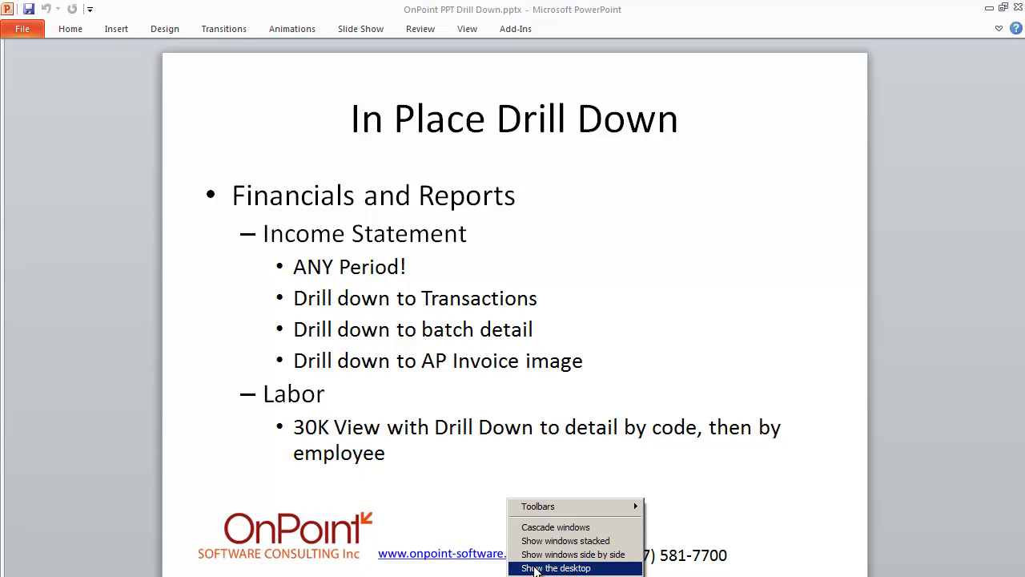
pyautogui.click(535, 568)
pyautogui.click(274, 185)
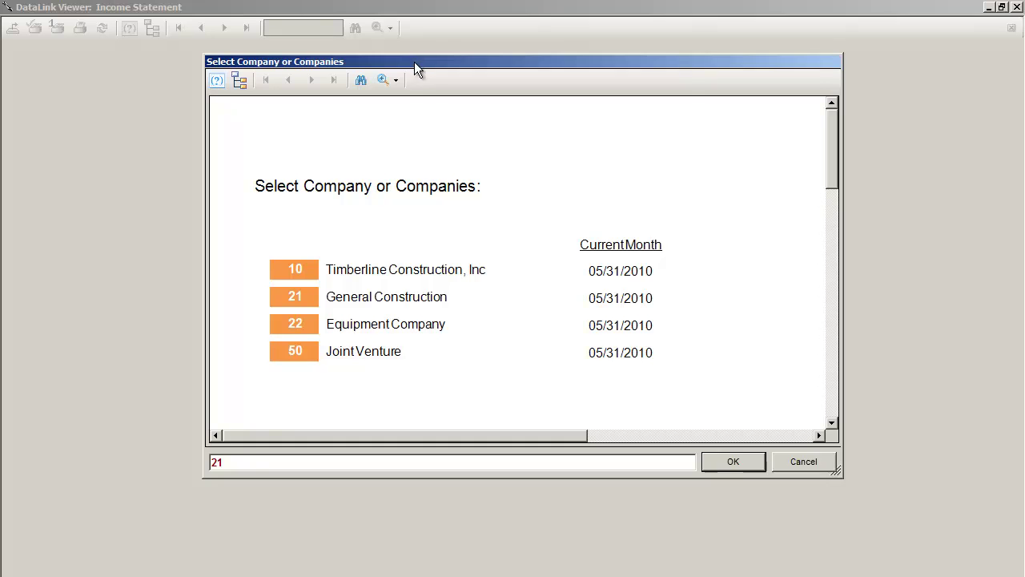
# - Select company 21, General Construction, in the company selection dialog and confirm it
pyautogui.moveTo(414, 62); pyautogui.dragTo(373, 72)
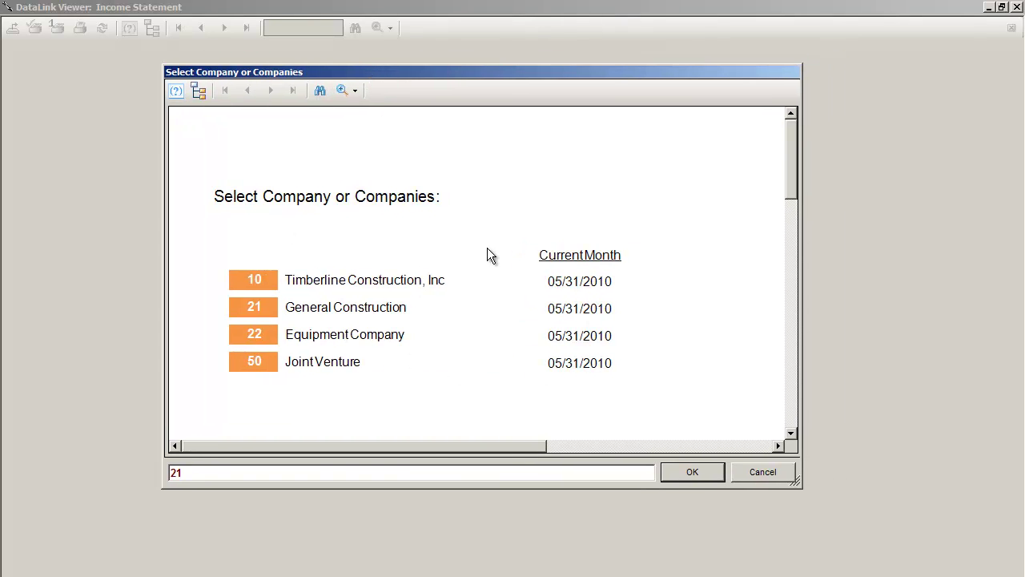
pyautogui.click(398, 299)
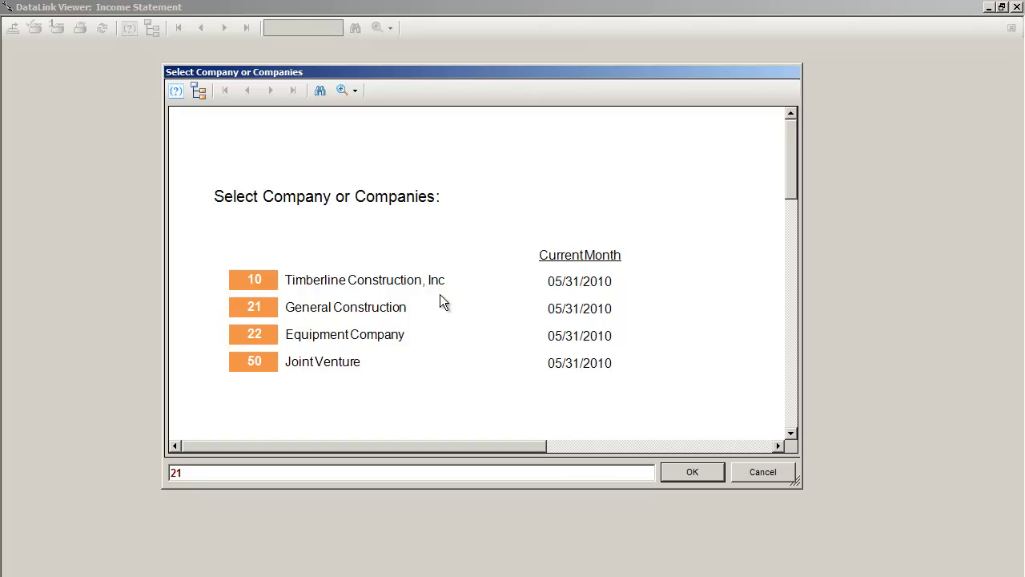
pyautogui.moveTo(414, 74); pyautogui.dragTo(415, 69)
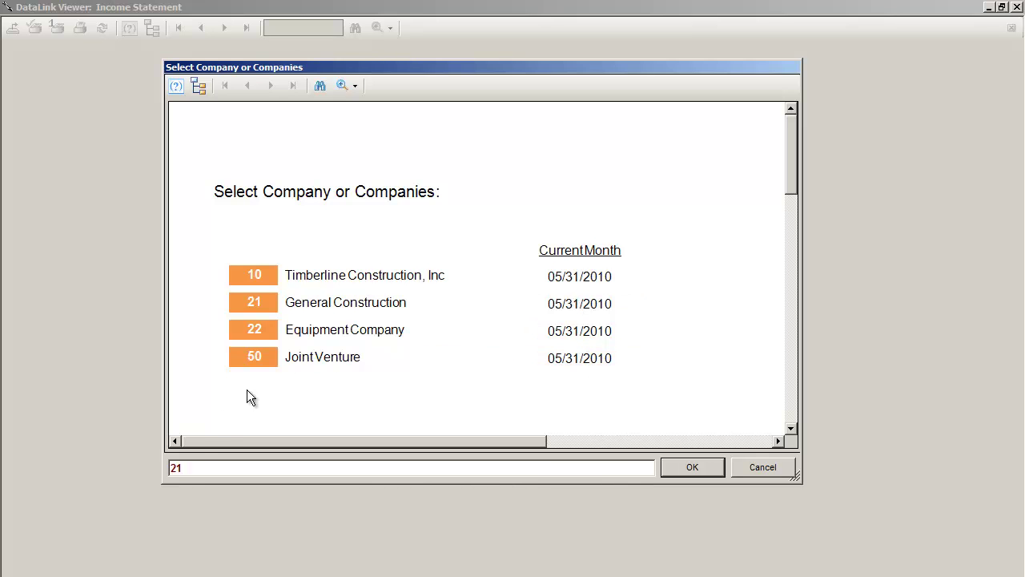
pyautogui.doubleClick(170, 470)
pyautogui.click(268, 277)
pyautogui.click(253, 309)
pyautogui.click(694, 470)
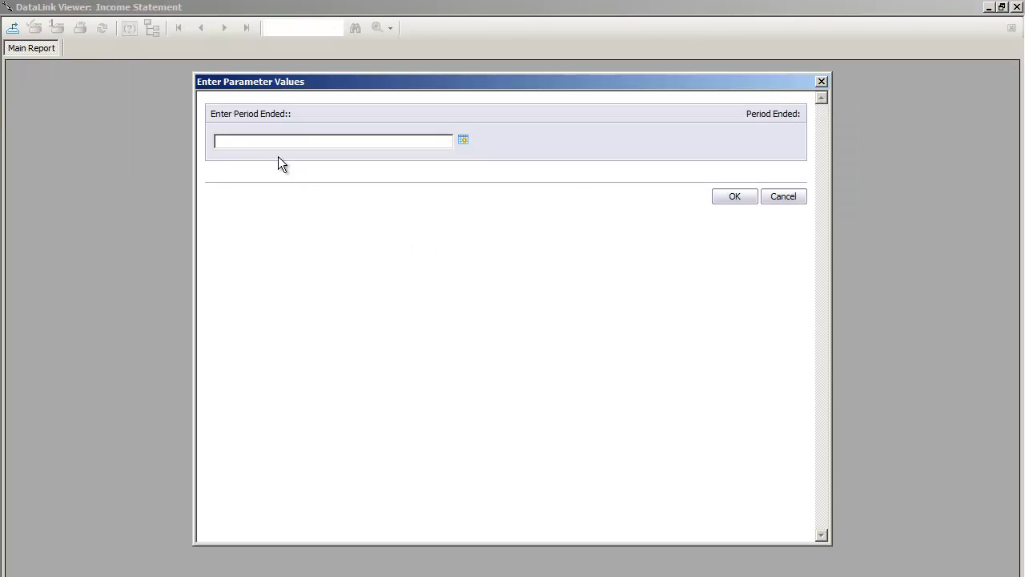
# - Set the Period Ended date to 5/31/2010 from the calendar and run the report
pyautogui.click(464, 141)
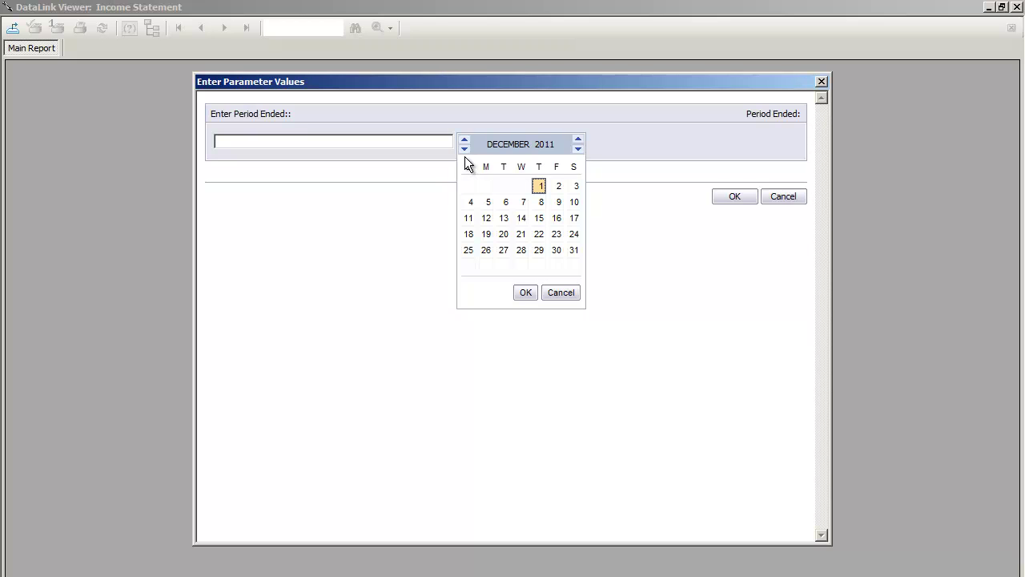
pyautogui.click(577, 149)
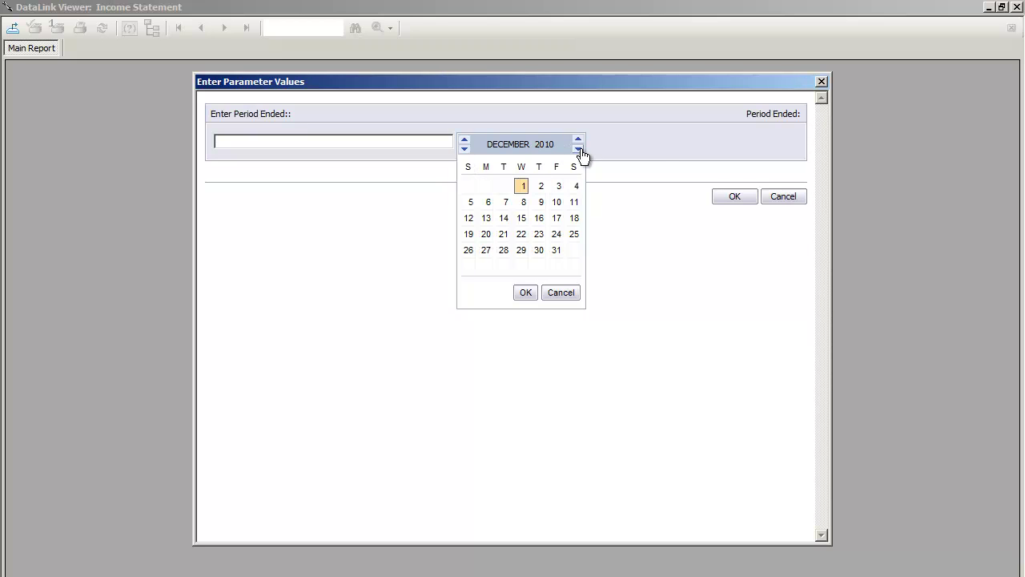
pyautogui.click(465, 150)
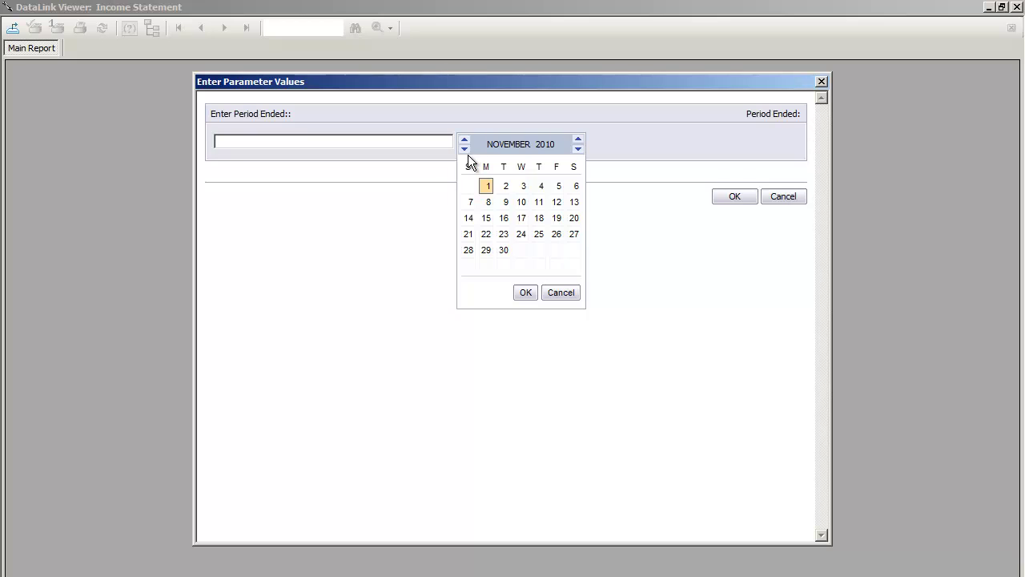
pyautogui.click(465, 150)
pyautogui.click(464, 150)
pyautogui.click(465, 150)
pyautogui.click(465, 150)
pyautogui.click(464, 149)
pyautogui.click(464, 150)
pyautogui.click(486, 266)
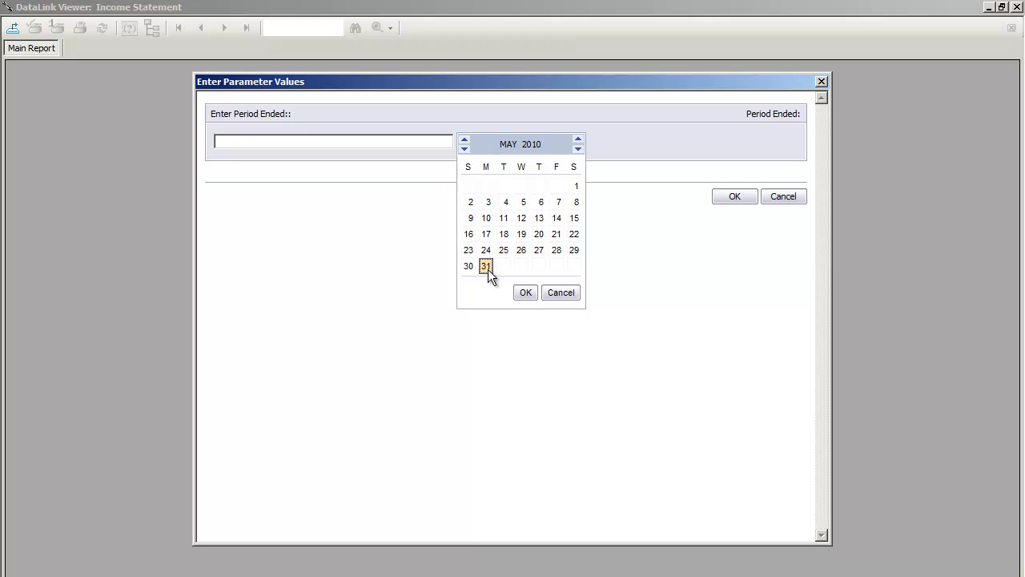
pyautogui.click(528, 293)
pyautogui.click(734, 197)
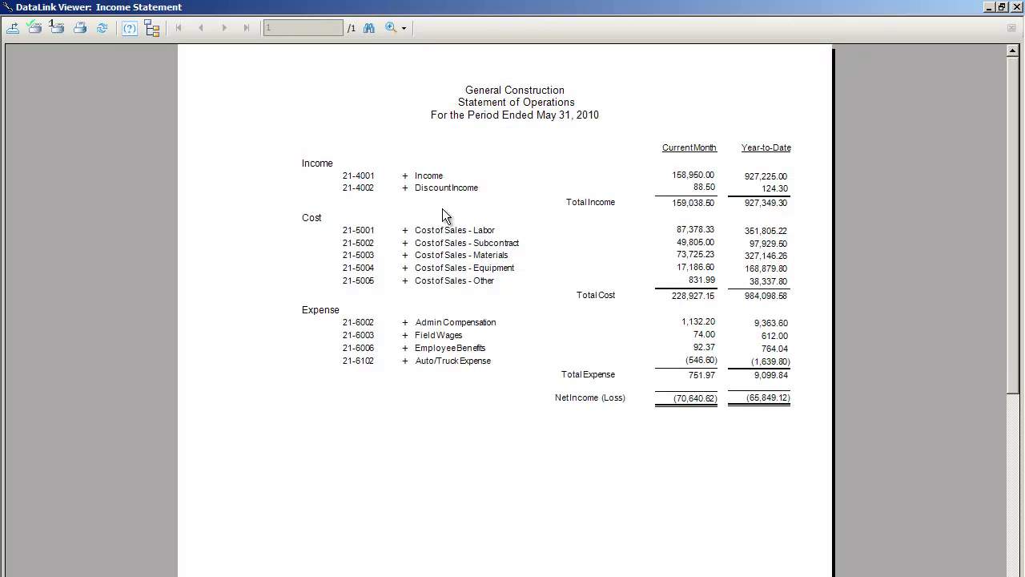
# - Zoom the Statement of Operations to 150%
pyautogui.click(404, 29)
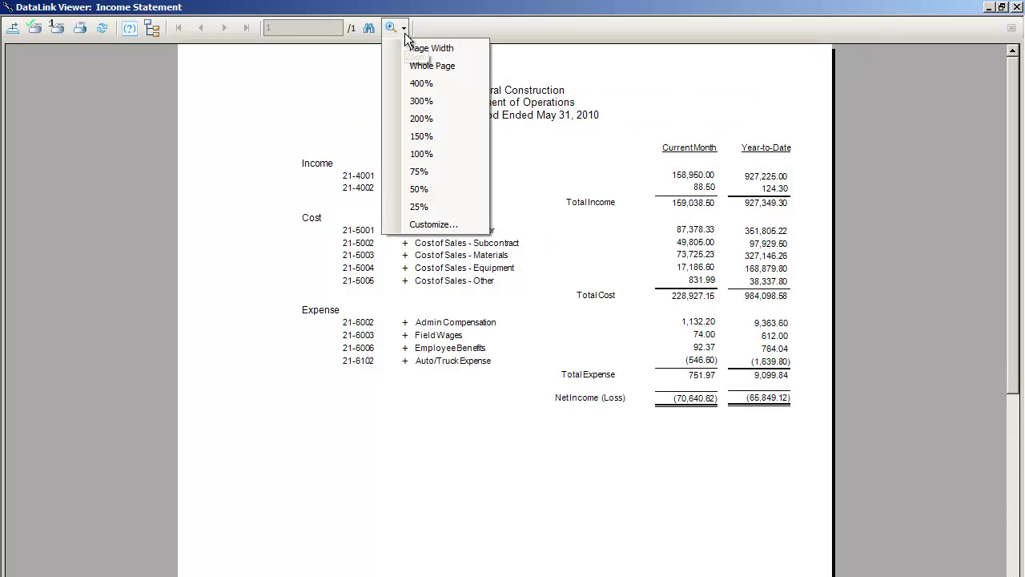
pyautogui.click(440, 134)
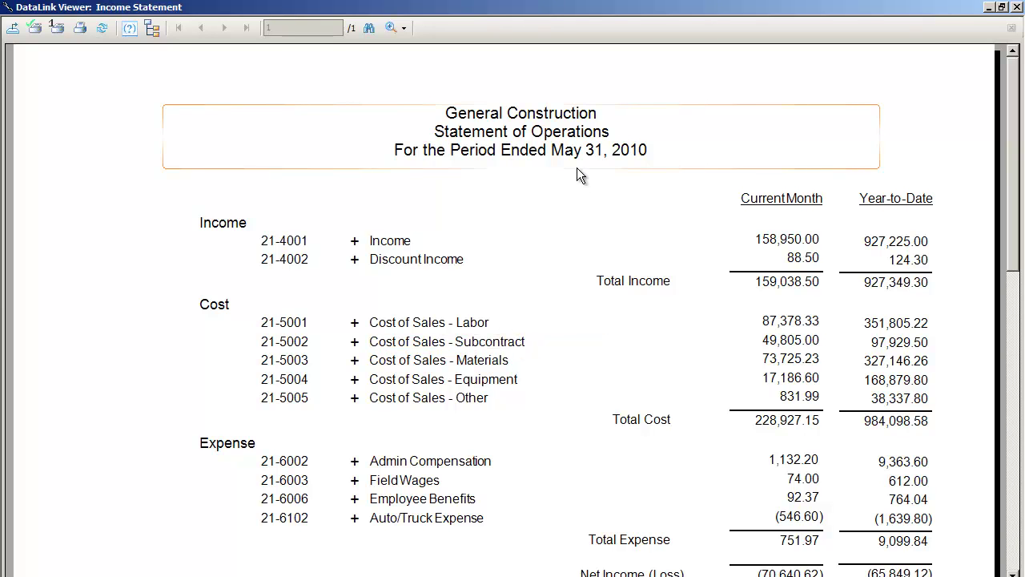
# - Expand and collapse the 21-5002 Subcontract detail, then reset the zoom to 100%
pyautogui.click(354, 341)
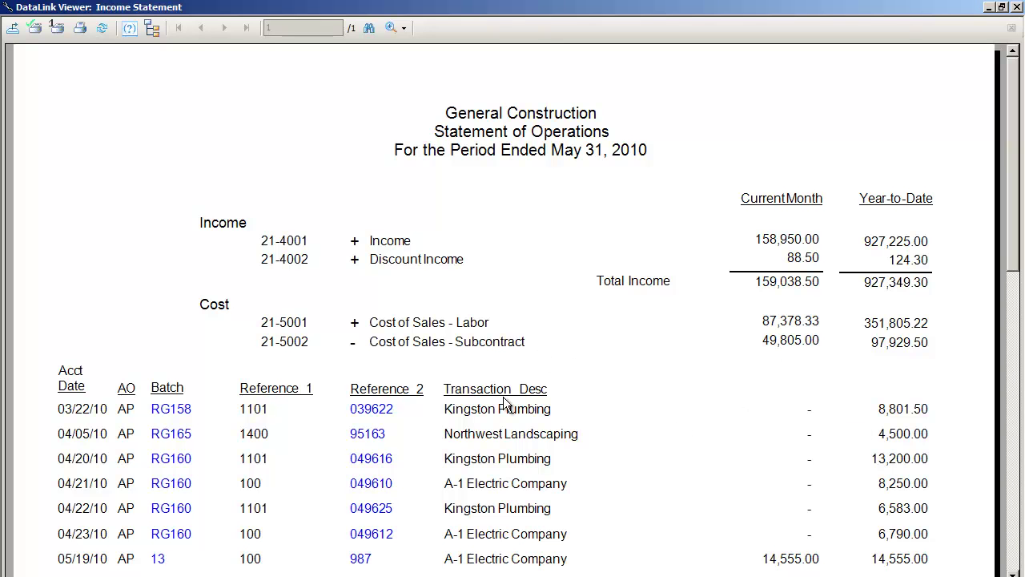
pyautogui.click(355, 343)
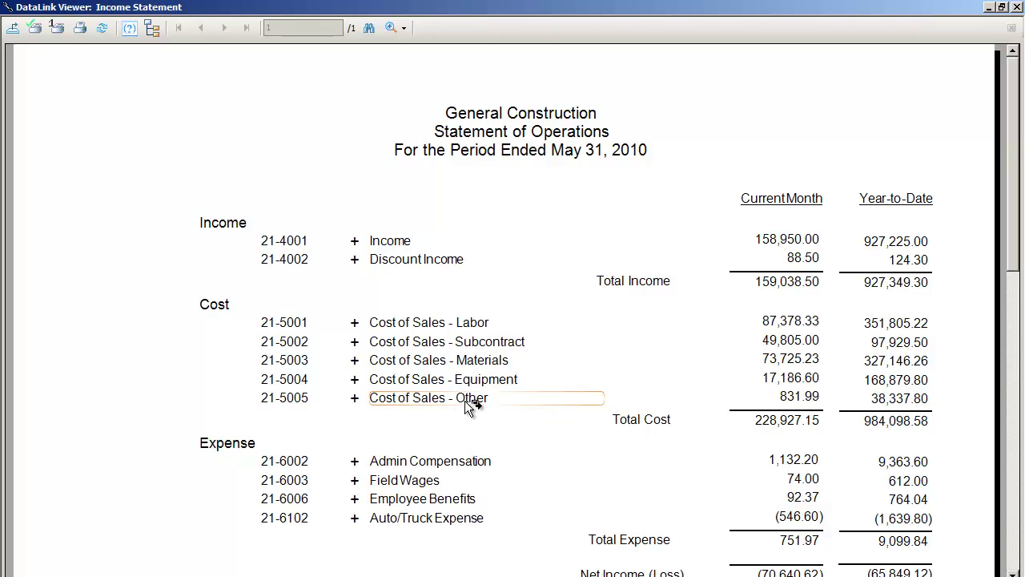
pyautogui.click(404, 28)
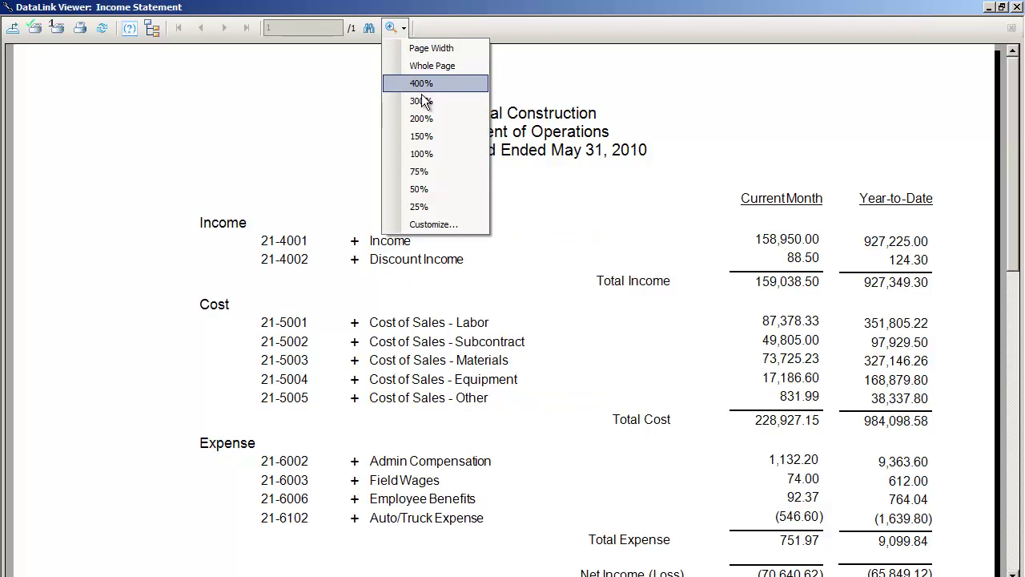
pyautogui.click(426, 152)
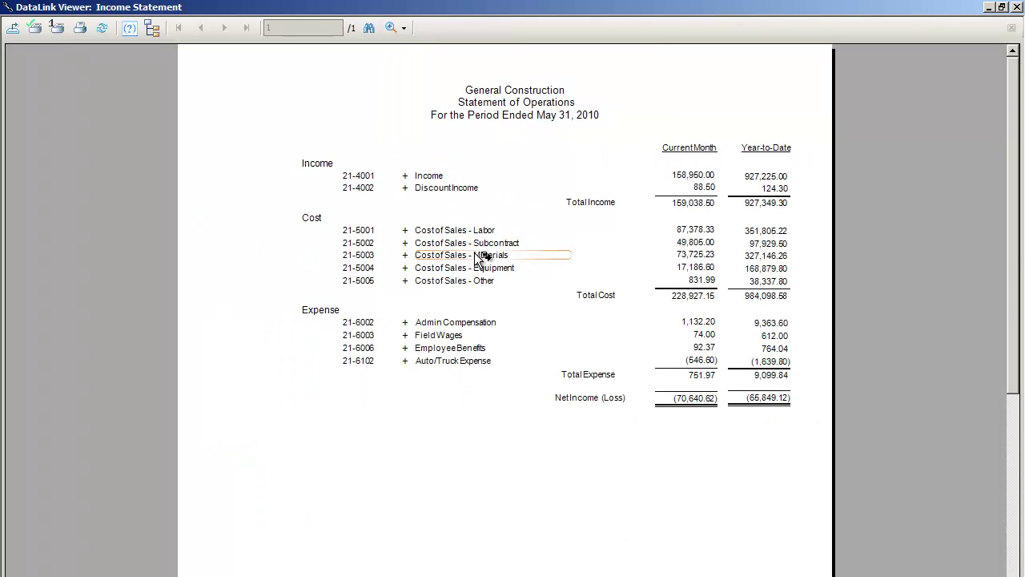
# - Expand 21-5002 Cost of Sales - Subcontract to list its eleven AP transactions
pyautogui.click(405, 243)
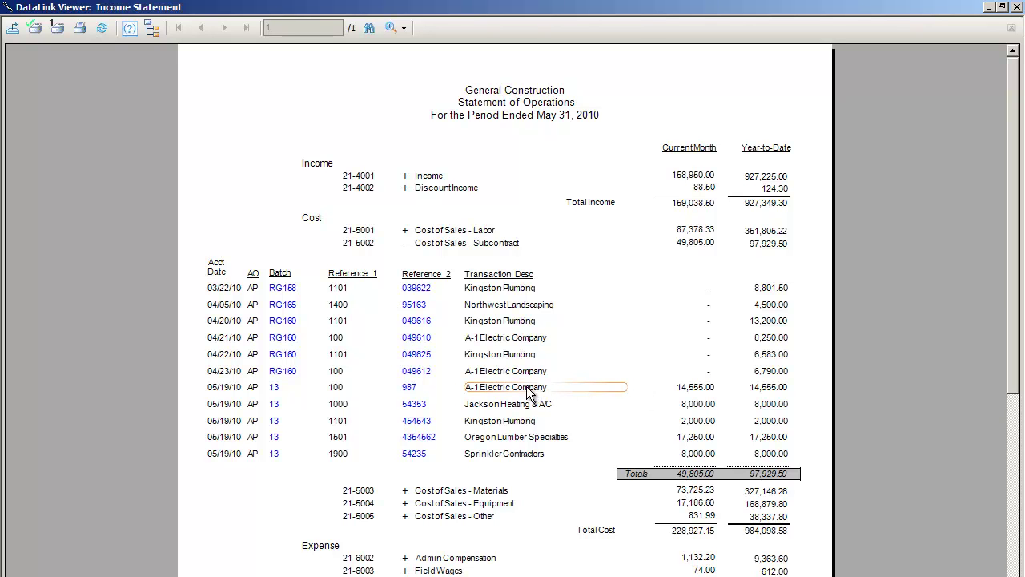
# - Open the Invoice.tif image for reference 987, zoom and pan to inspect it, then close it
pyautogui.click(409, 388)
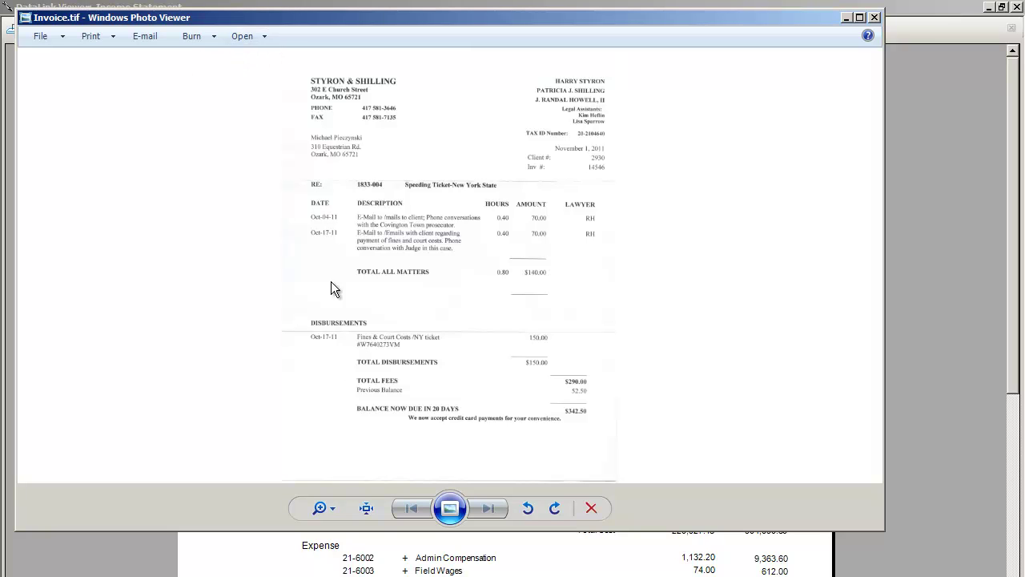
pyautogui.click(335, 512)
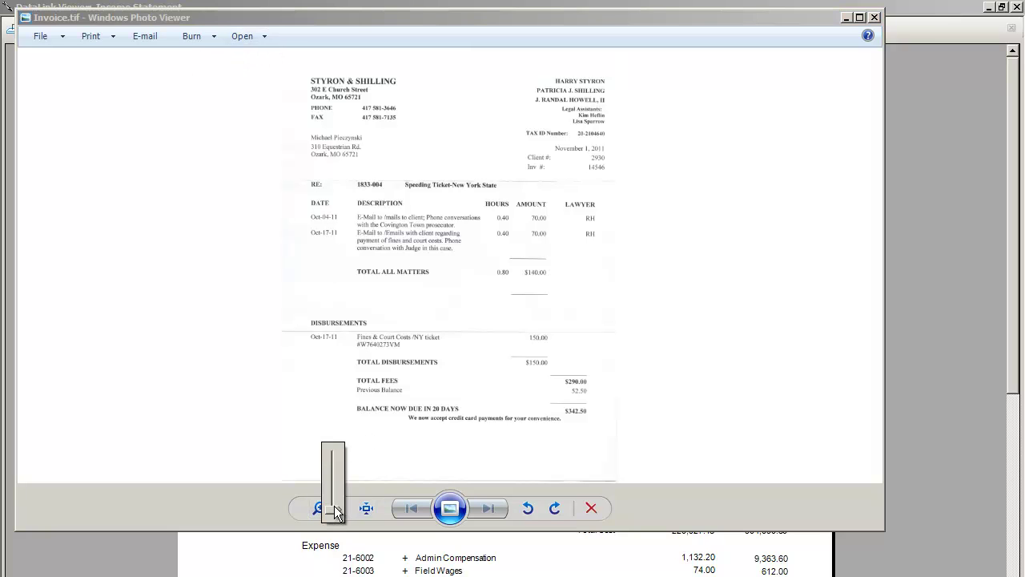
pyautogui.moveTo(335, 513); pyautogui.dragTo(332, 435)
pyautogui.click(335, 513)
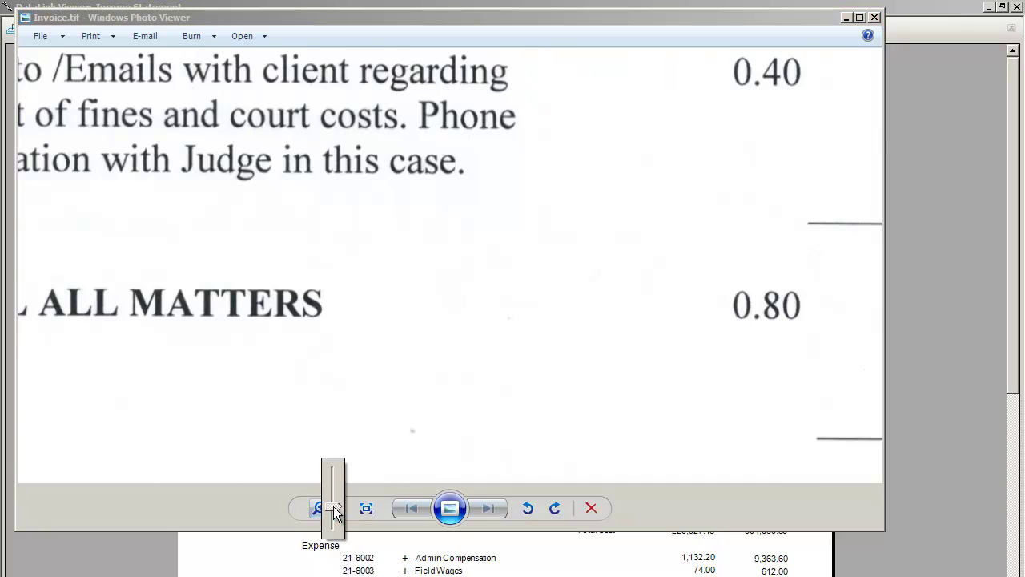
pyautogui.moveTo(380, 320); pyautogui.dragTo(380, 390)
pyautogui.moveTo(364, 268); pyautogui.dragTo(363, 294)
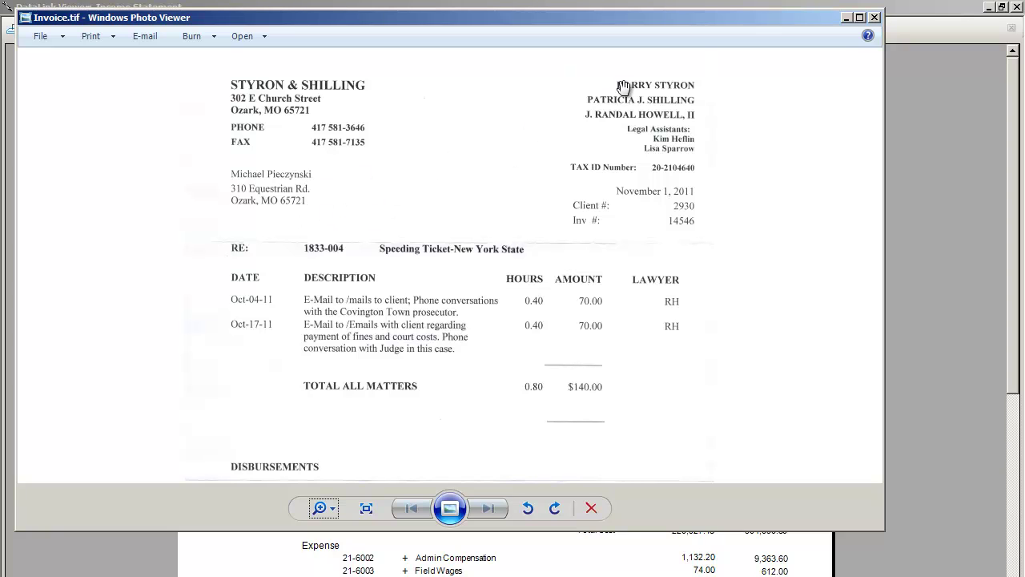
pyautogui.click(875, 17)
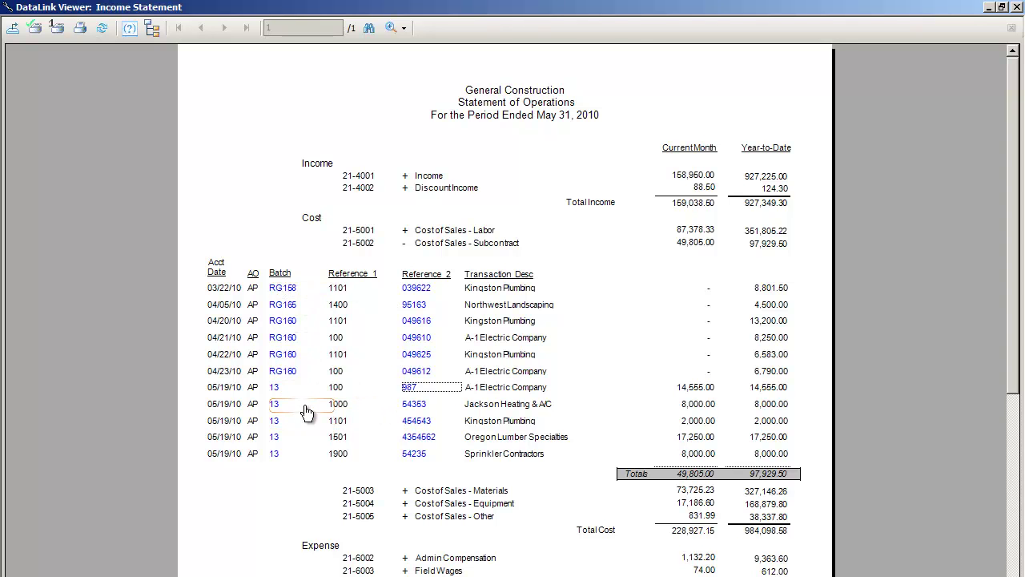
pyautogui.click(274, 388)
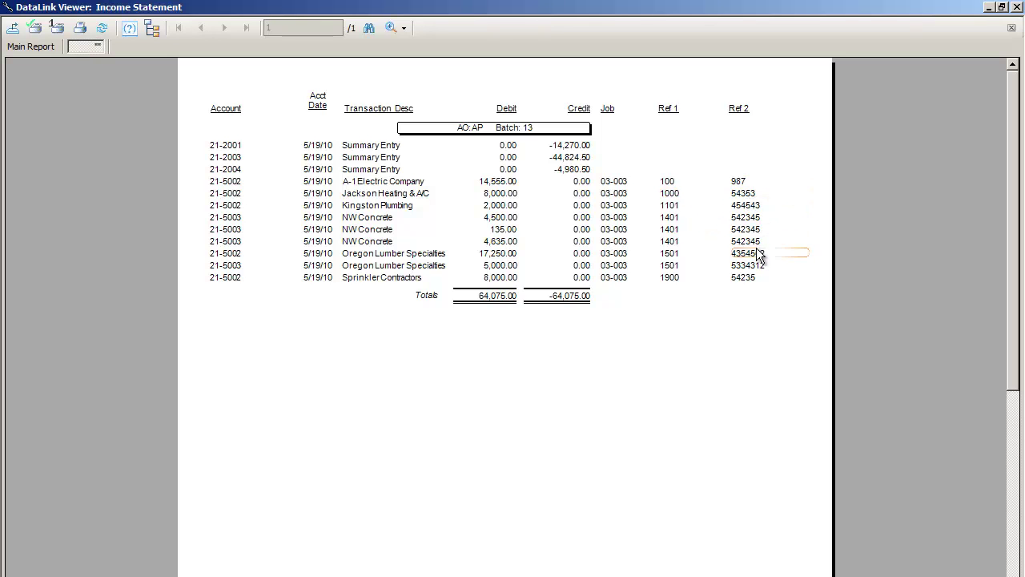
pyautogui.click(1009, 28)
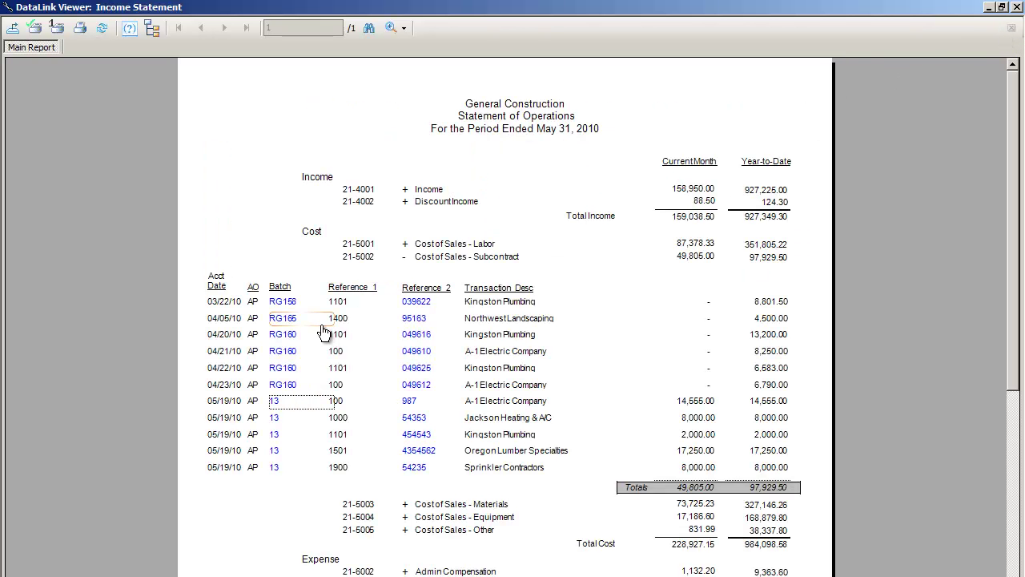
# - Collapse the Subcontract and Materials transaction detail and switch back to the presentation
pyautogui.click(405, 257)
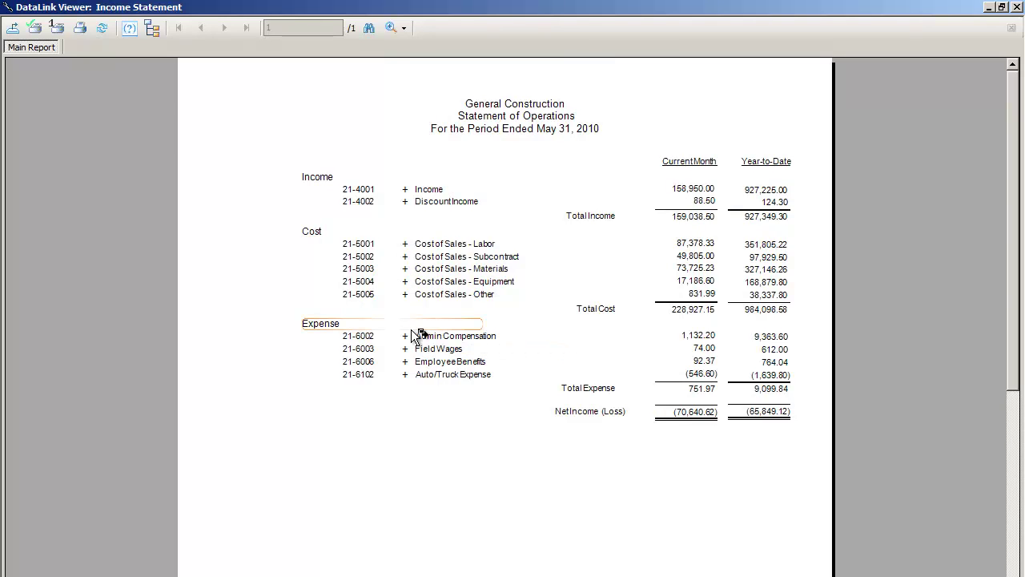
pyautogui.click(405, 271)
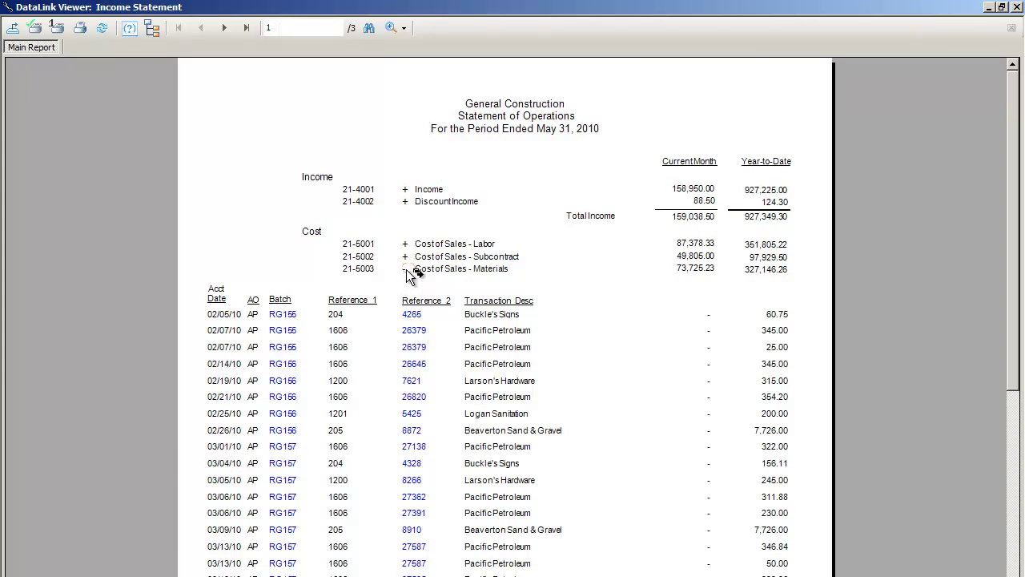
pyautogui.click(406, 270)
pyautogui.hotkey('alt', 'Tab')
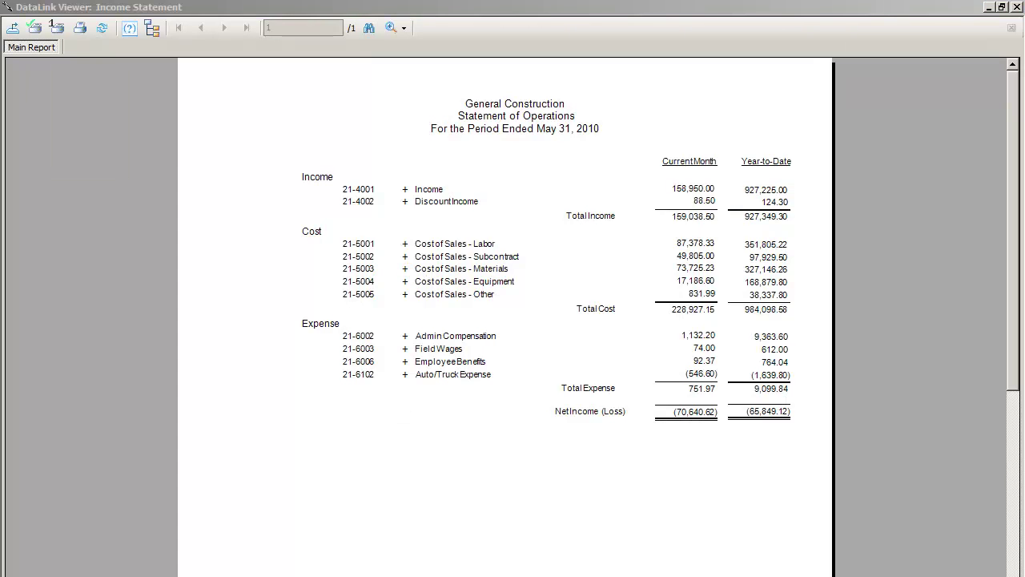